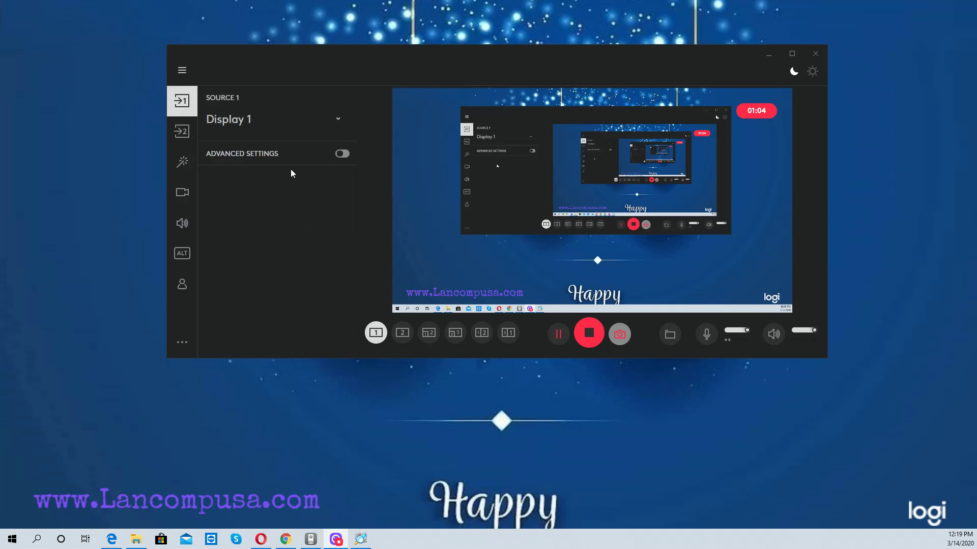
Set the capture's Source 1 to Display 2.
click(337, 128)
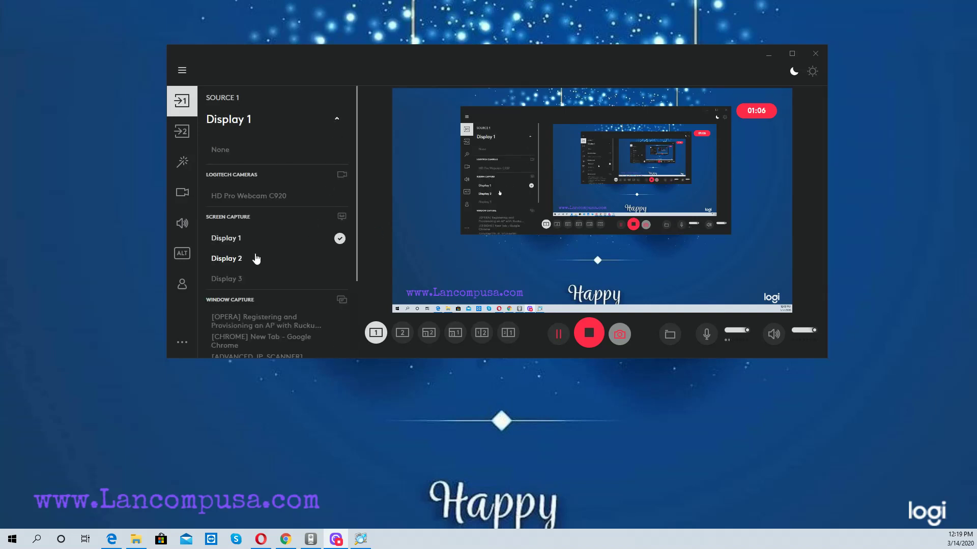
click(251, 259)
click(656, 109)
Switch to Chrome and open the ZoneDirector login page at 192.168.1.170.
click(136, 26)
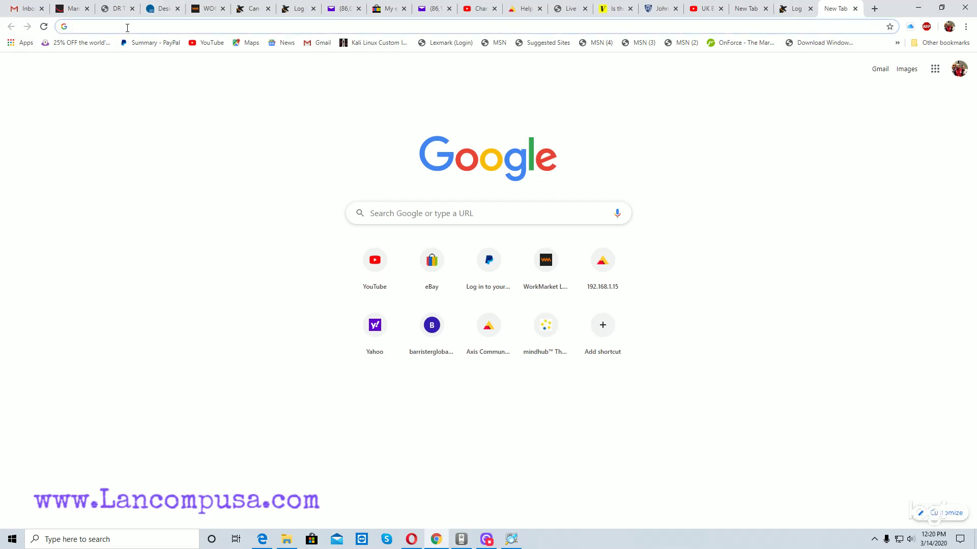
text(192.168)
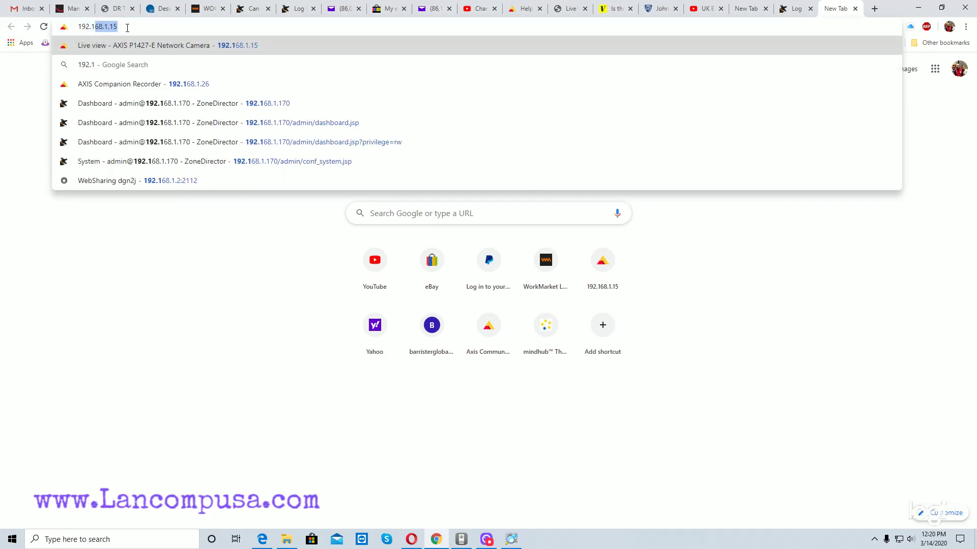
text(.1)
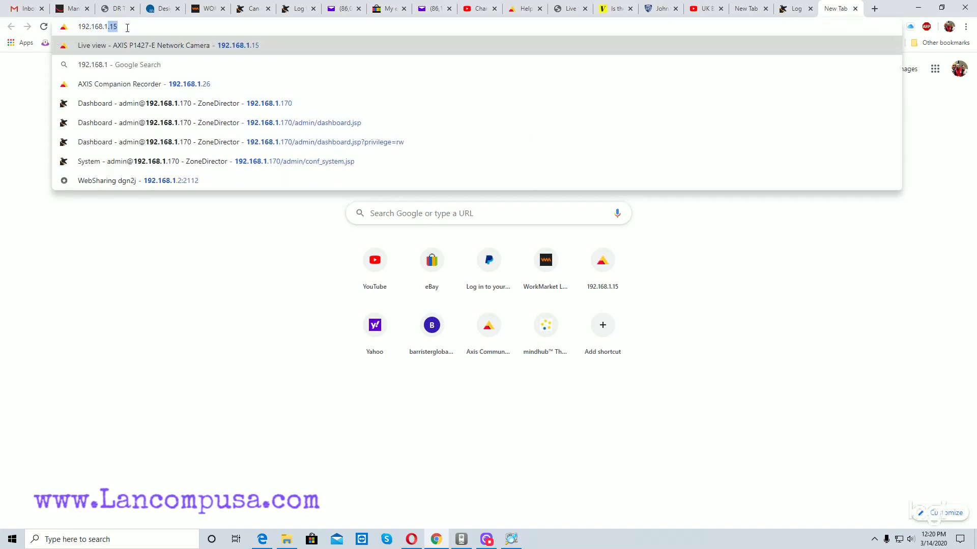
text(.170)
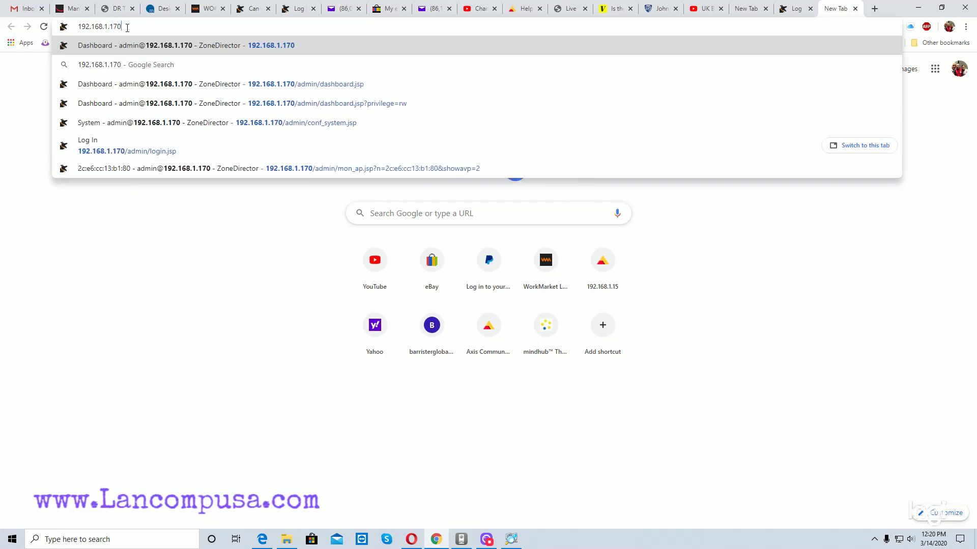
key(Return)
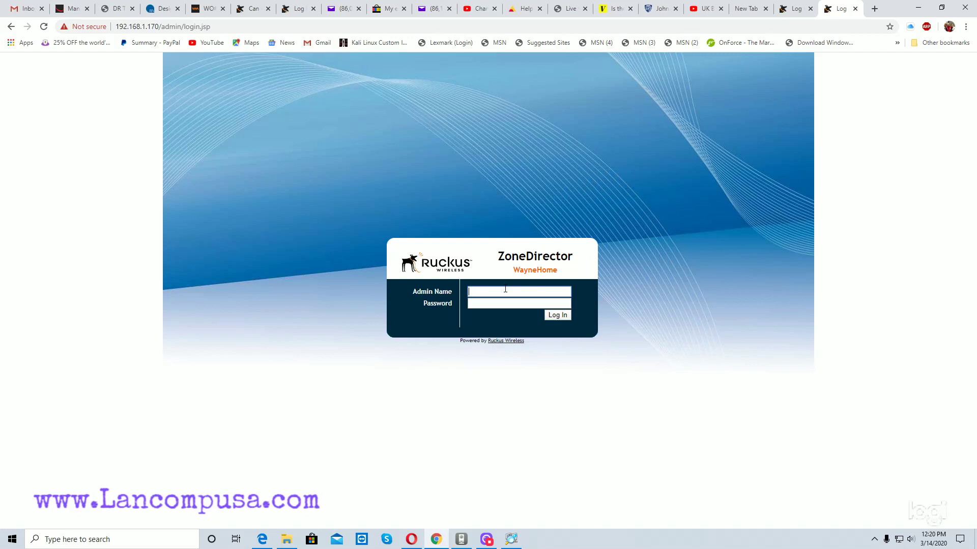
Log in to ZoneDirector as admin with the account password and continue past the authorized-user warning.
text(admin)
key(Tab)
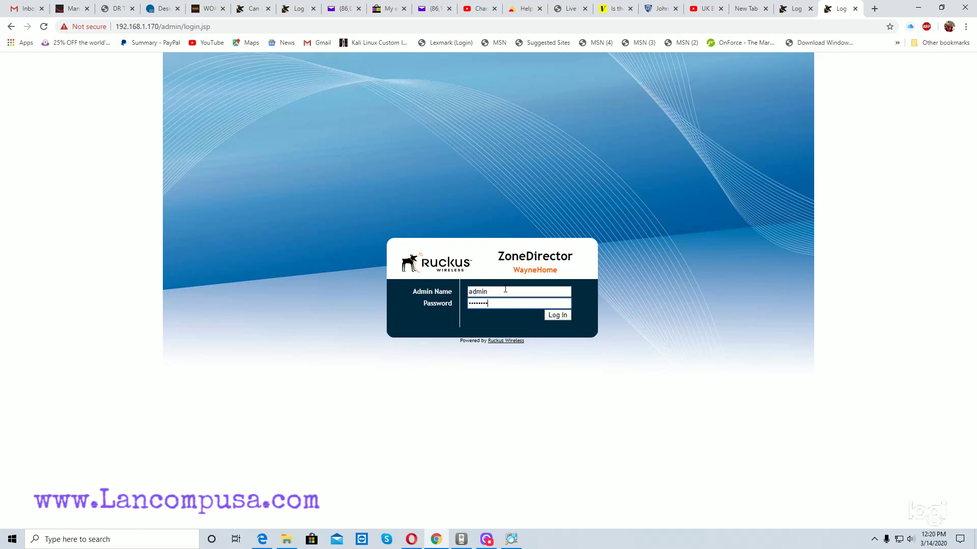
key(Return)
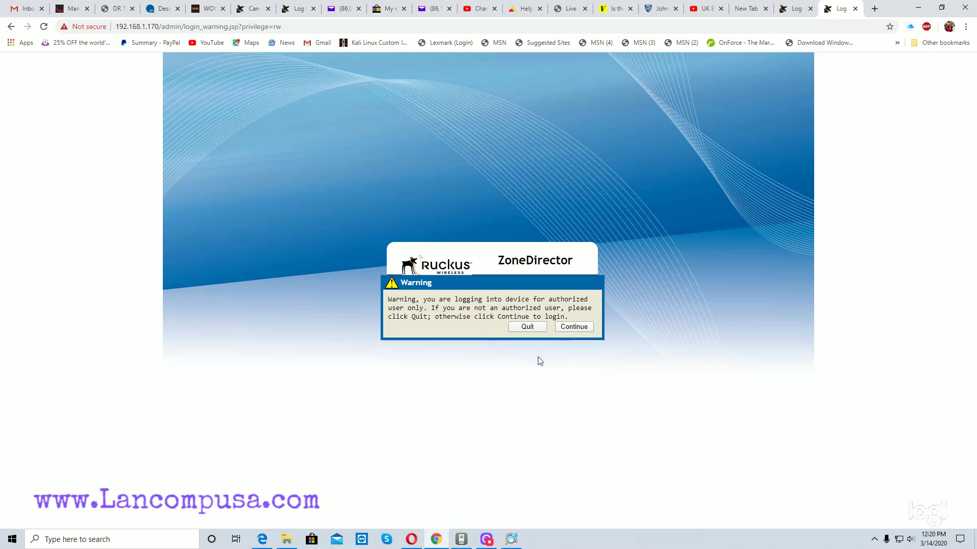
click(580, 327)
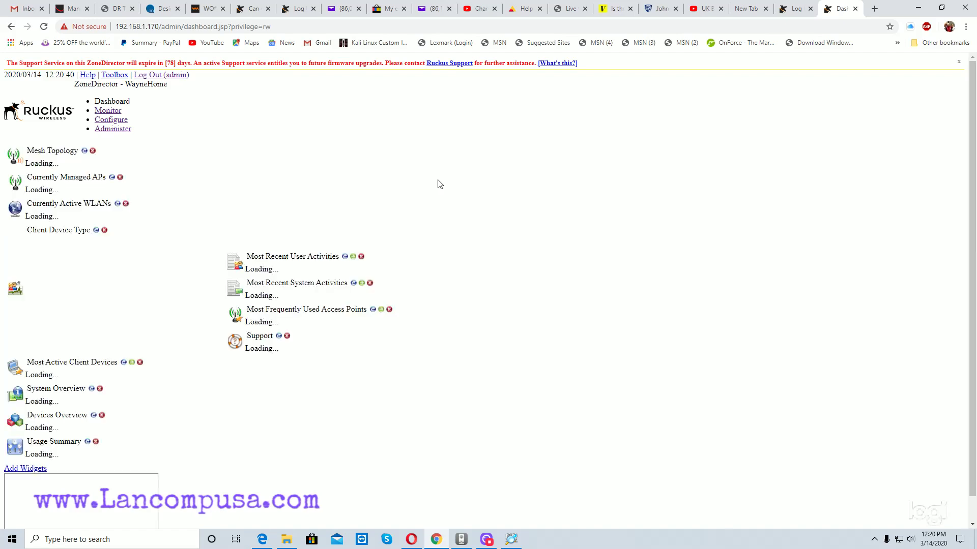
Reload the dashboard, resubmitting the form, and examine the status of the managed APs and the System Overview.
click(44, 28)
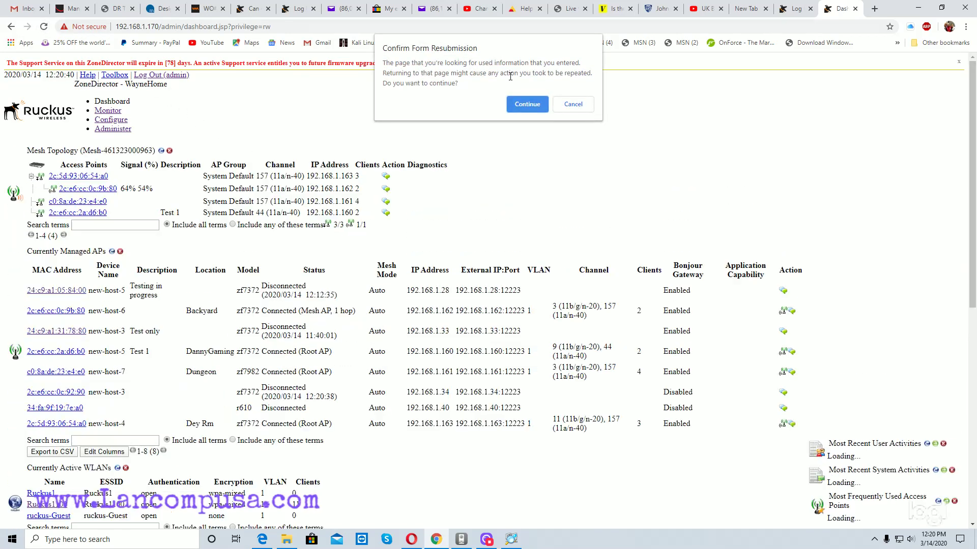
click(526, 103)
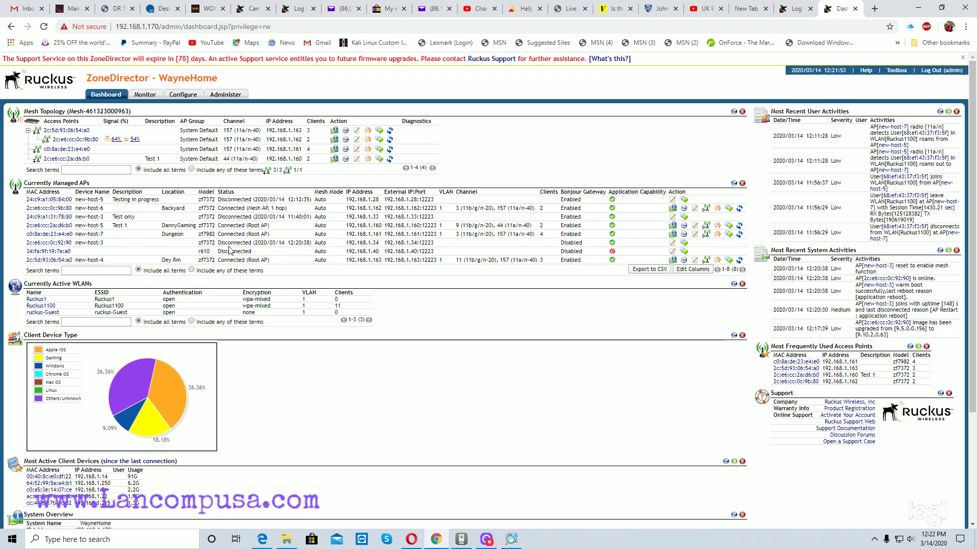
drag(252, 243, 217, 246)
click(264, 251)
drag(255, 244, 223, 250)
scroll(262, 253, down, 3)
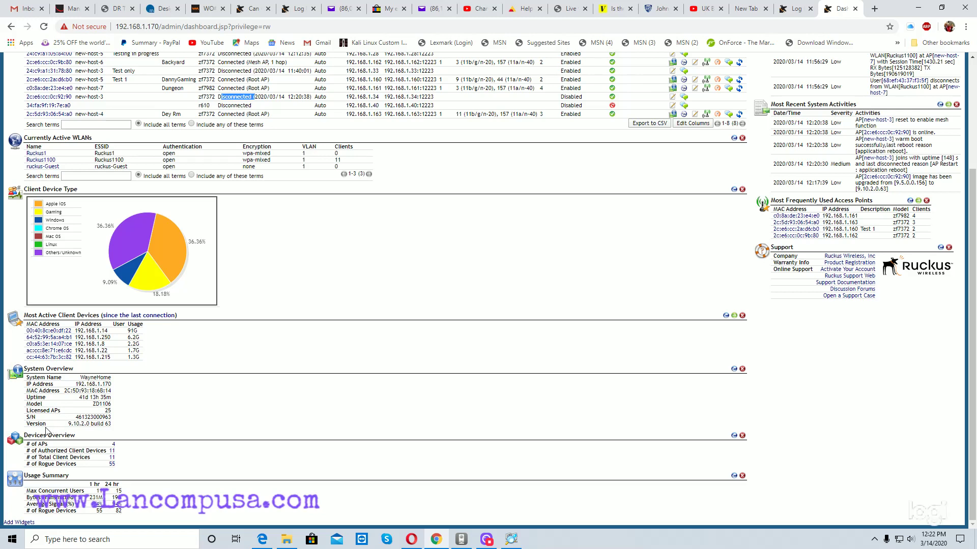
scroll(331, 290, up, 3)
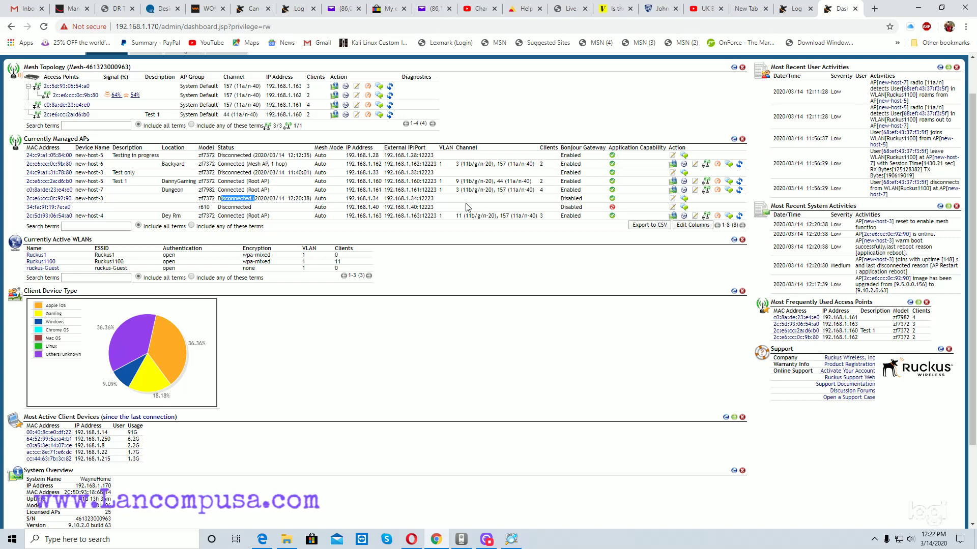
Open the details of access point 2c:e6:cc:0c:92:90 and review its information, events and map view.
click(268, 213)
click(61, 202)
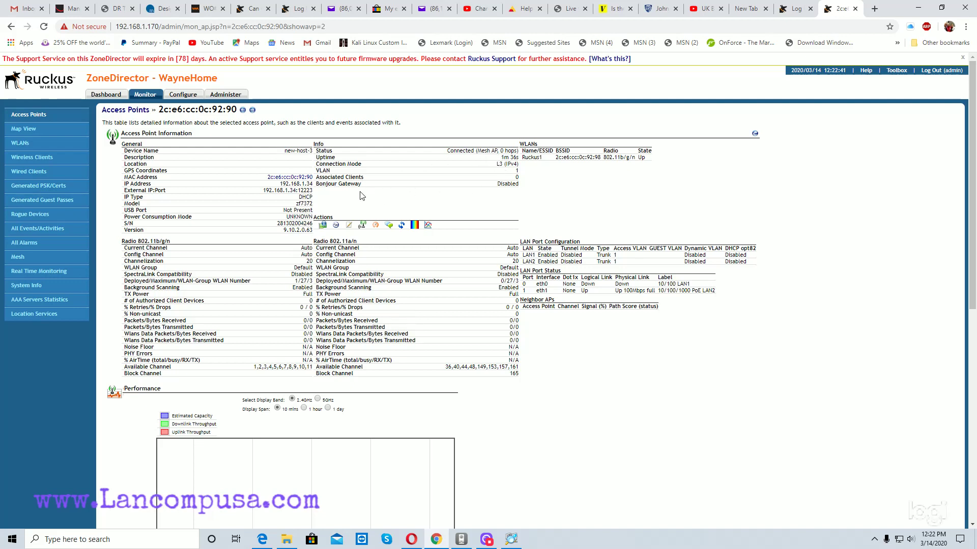
scroll(336, 213, down, 4)
scroll(332, 240, down, 4)
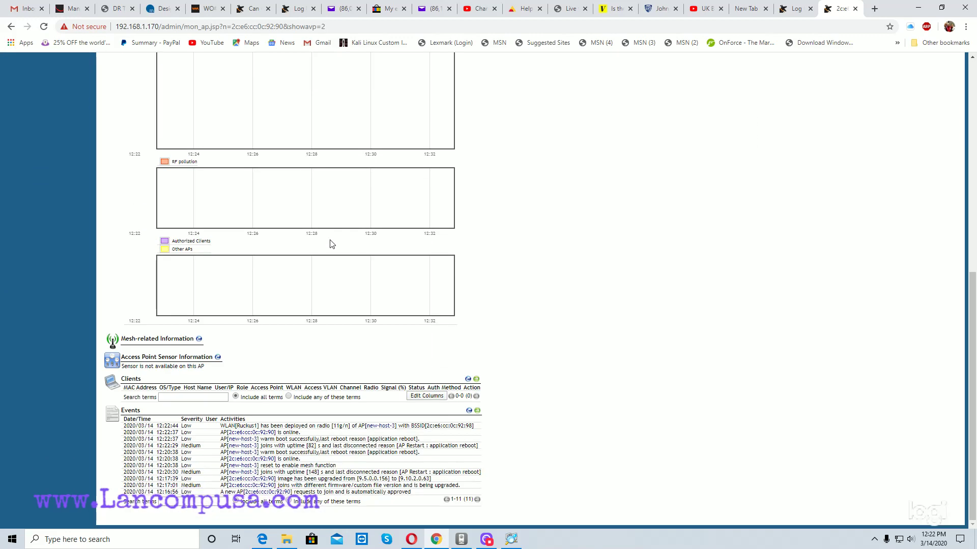
scroll(285, 185, up, 8)
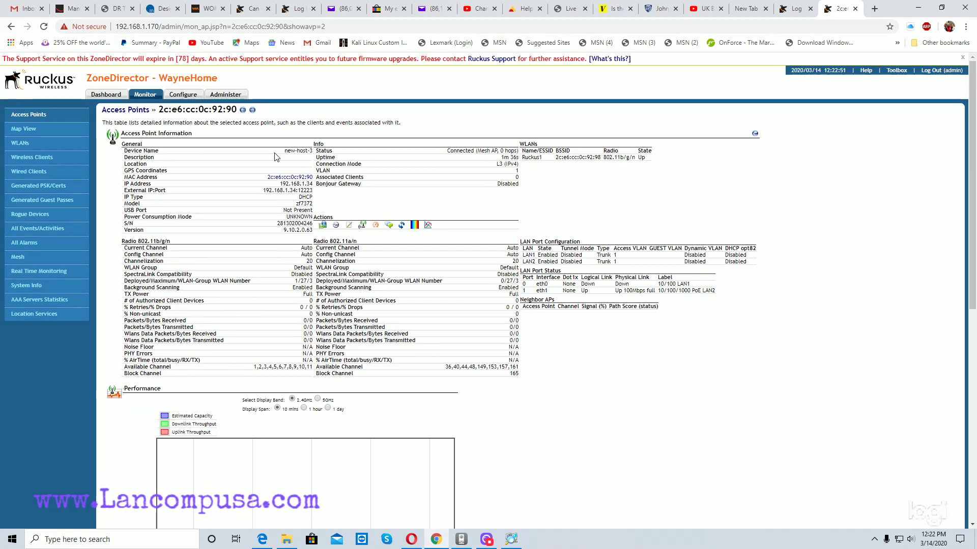
click(281, 178)
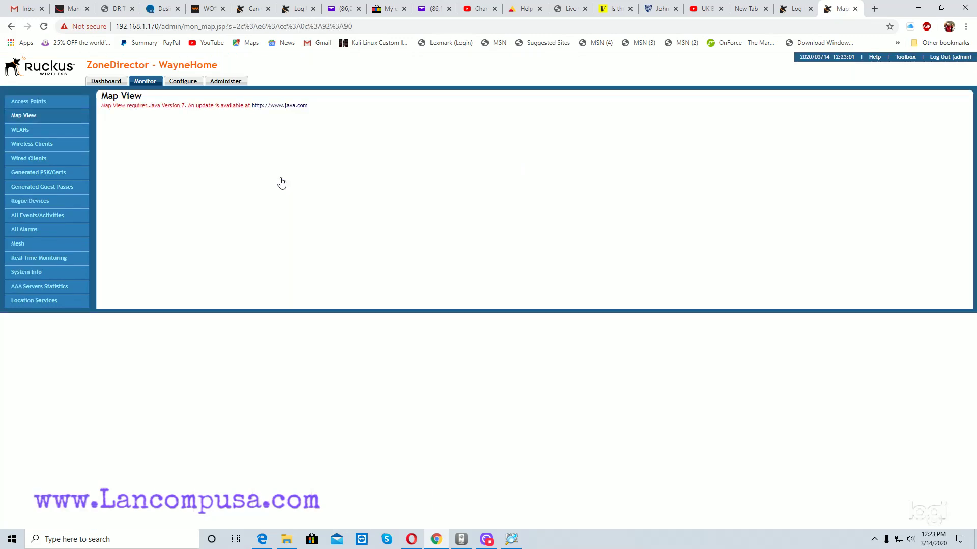
Open access point 2c:e6:cc:0c:92:90 for editing in the configuration and set its description to New device.
click(183, 95)
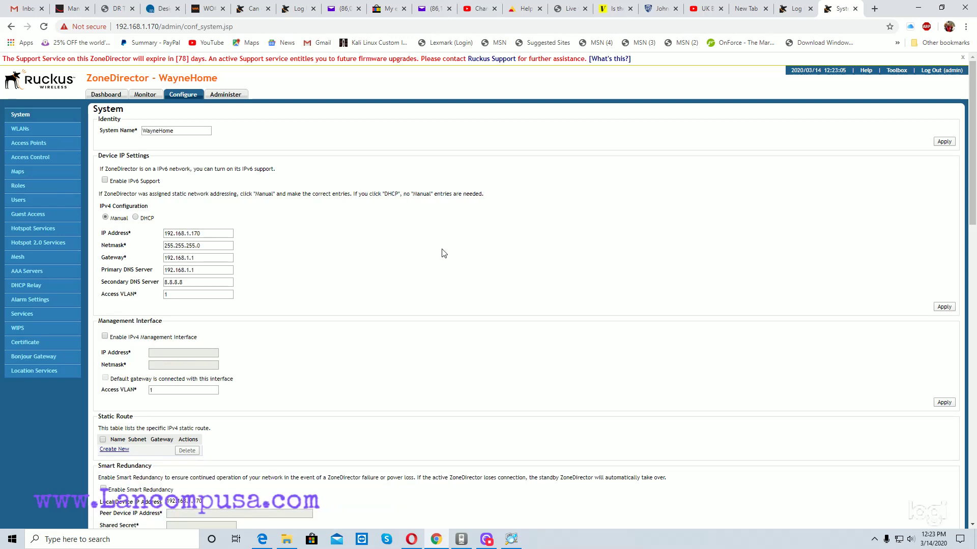
scroll(310, 287, down, 6)
scroll(321, 291, up, 6)
click(37, 145)
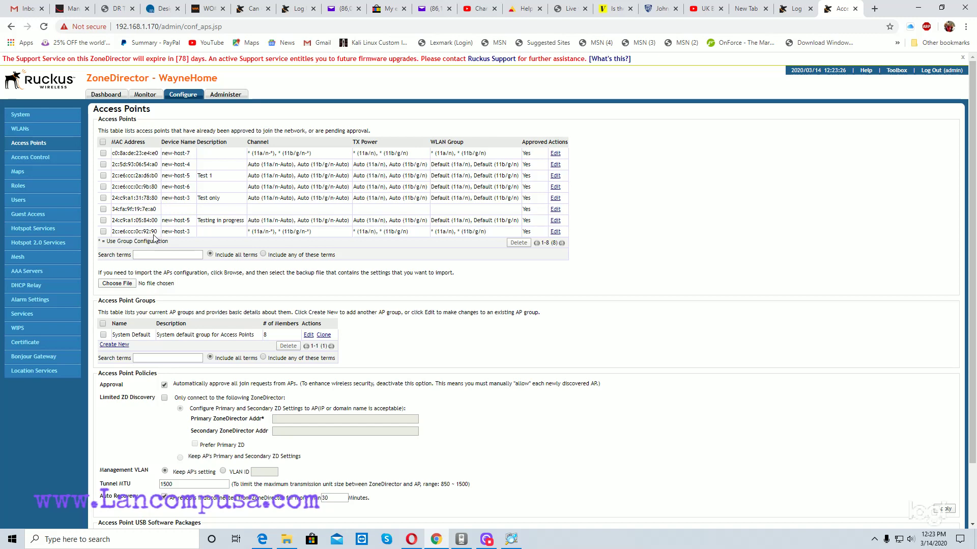
click(103, 232)
click(555, 233)
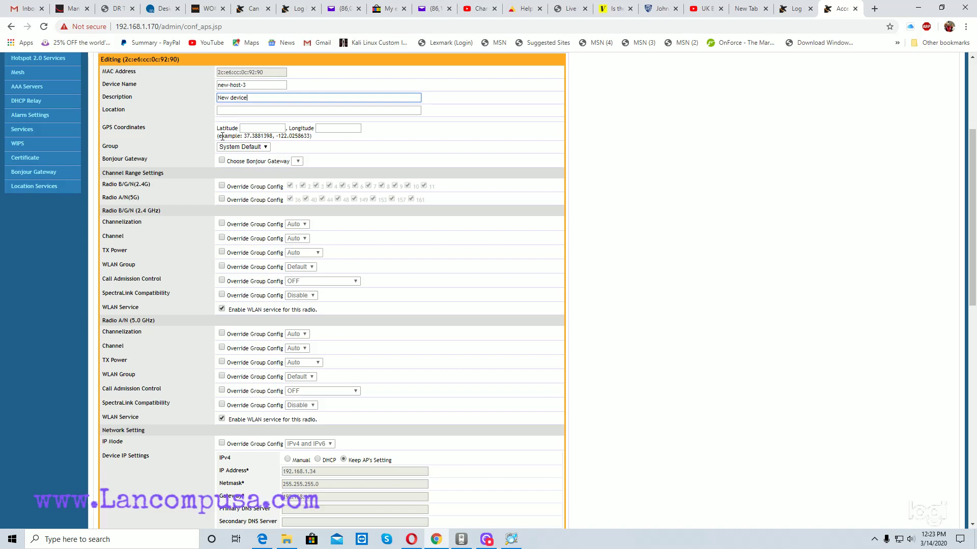
Enable Bonjour Gateway selection and override both channel ranges plus the 2.4 GHz channelization, channel, TX power, WLAN group and SpectraLink settings.
click(222, 160)
click(222, 186)
click(222, 199)
click(222, 223)
click(222, 238)
click(222, 252)
click(222, 266)
click(221, 295)
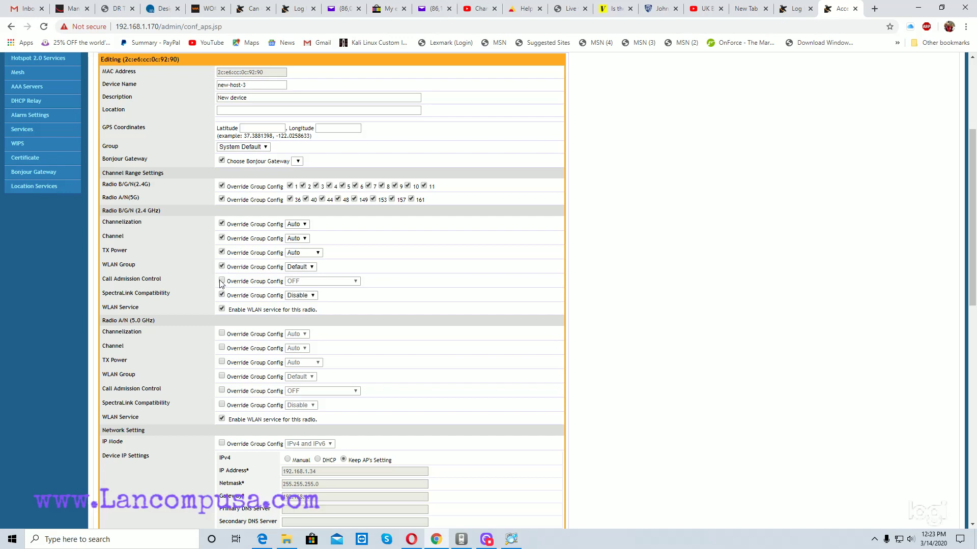
Override the group config for 5 GHz channelization, channel, TX power, WLAN group and call admission control, and save the access point.
scroll(384, 275, down, 5)
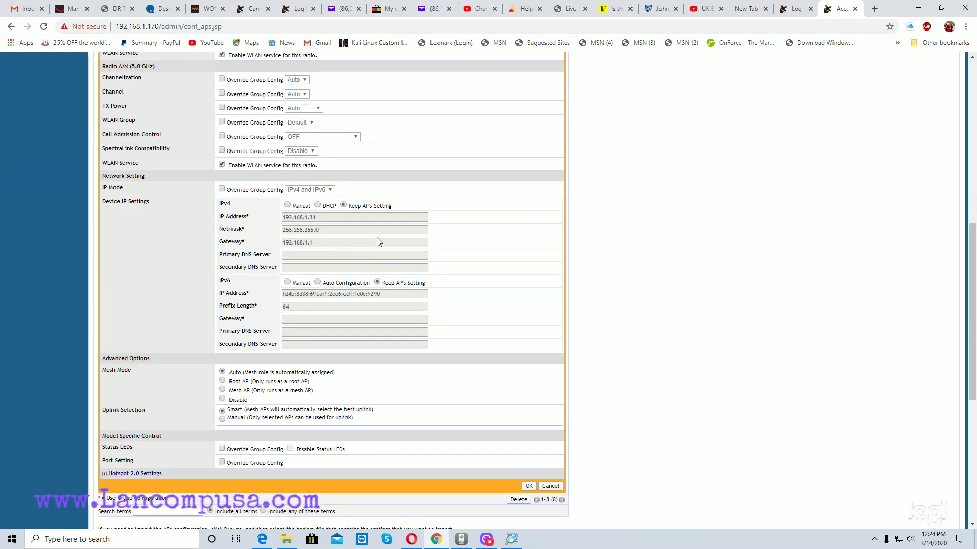
scroll(356, 237, up, 3)
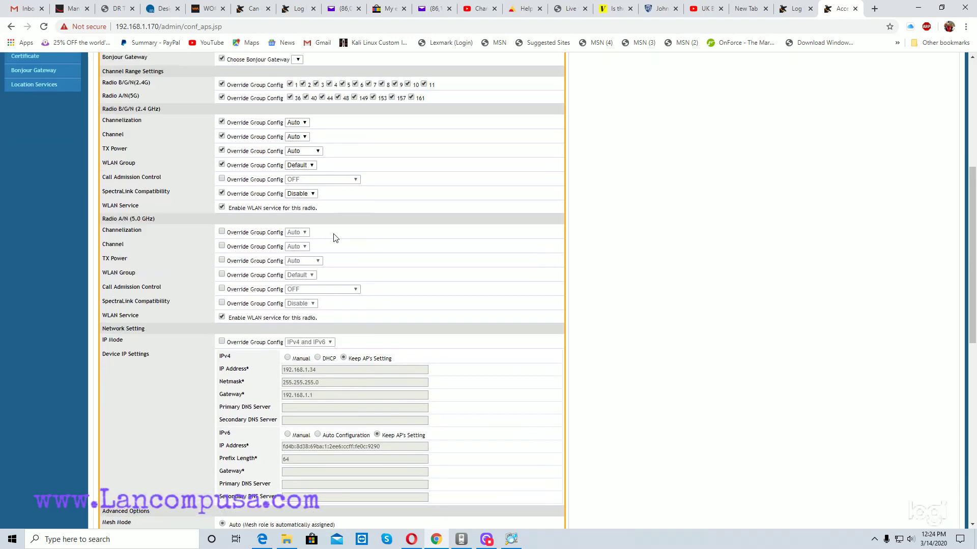
click(222, 232)
click(221, 232)
click(222, 232)
click(222, 246)
click(222, 260)
click(221, 275)
click(222, 289)
scroll(356, 292, down, 4)
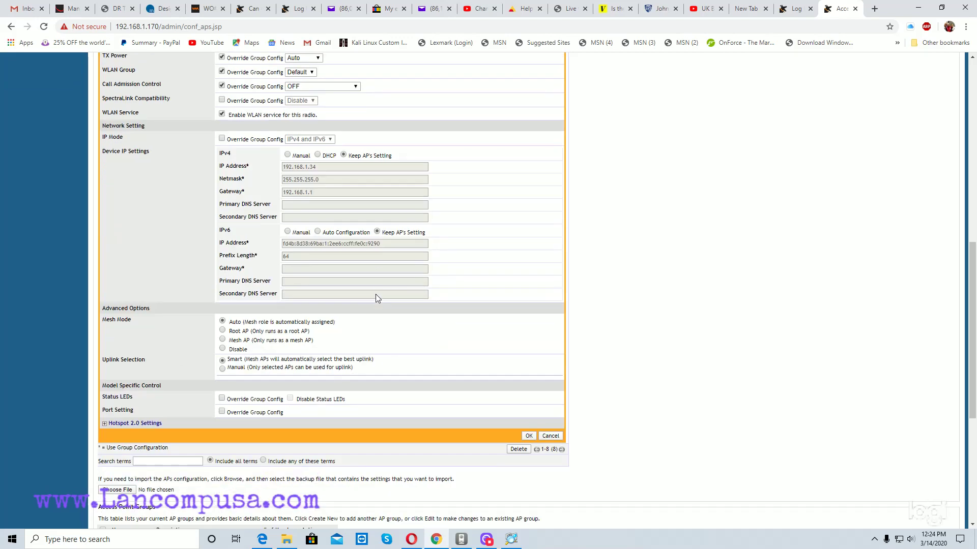
click(528, 436)
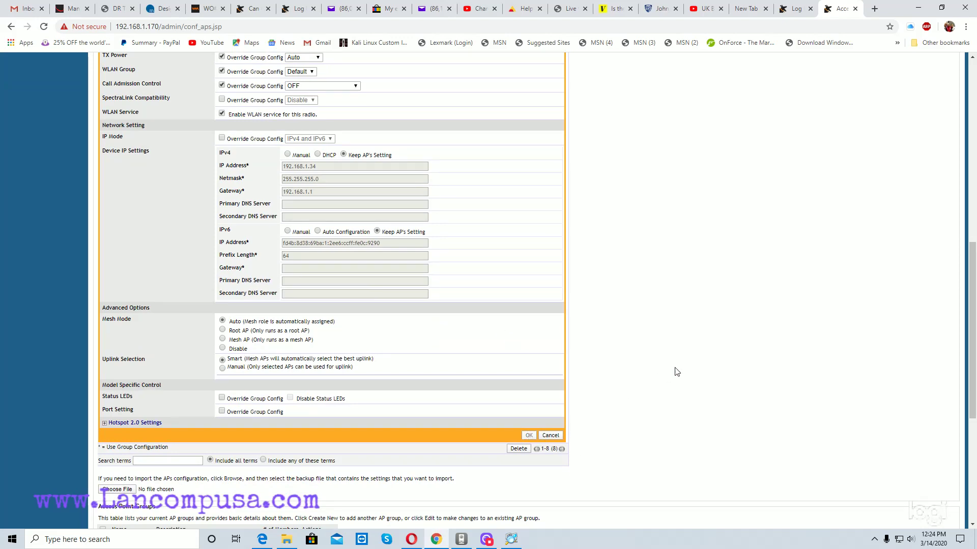
Apply the access point policies and return to the dashboard.
scroll(677, 372, down, 1)
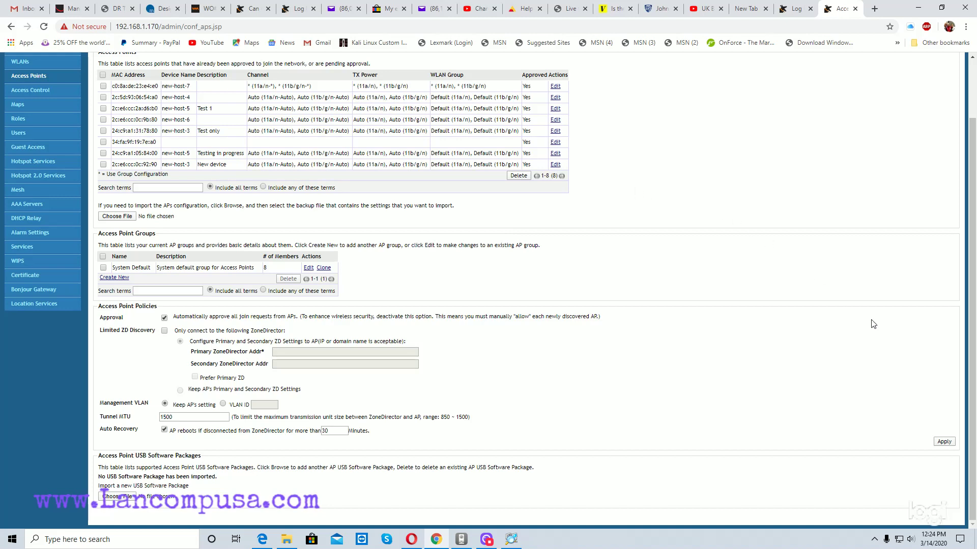
click(947, 443)
scroll(146, 415, up, 2)
click(103, 96)
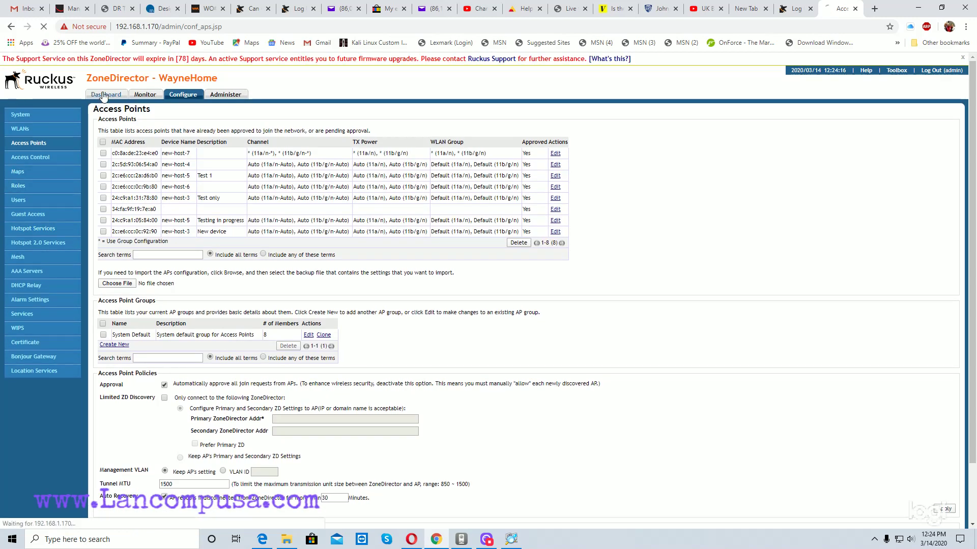
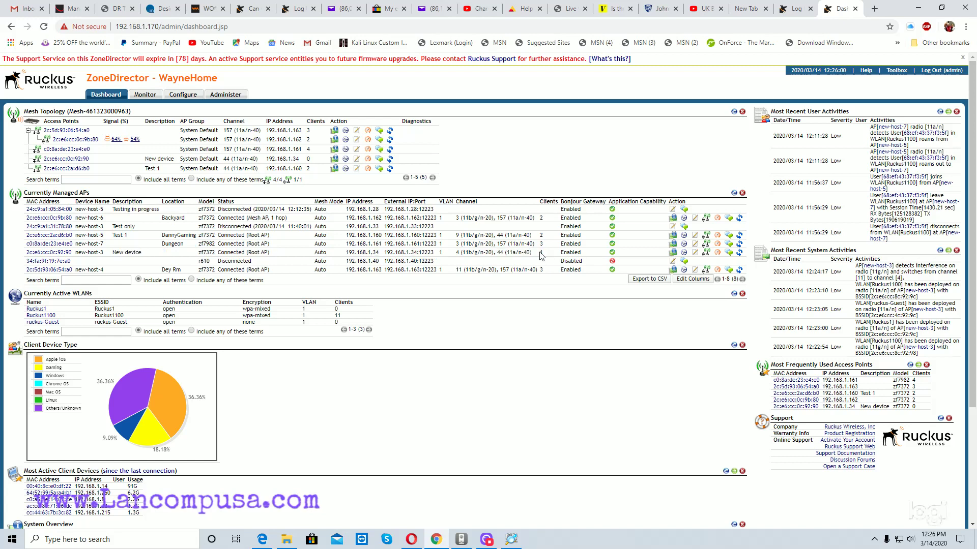
Open the details of the New device access point and check its connected client and the WLAN it uses.
click(55, 253)
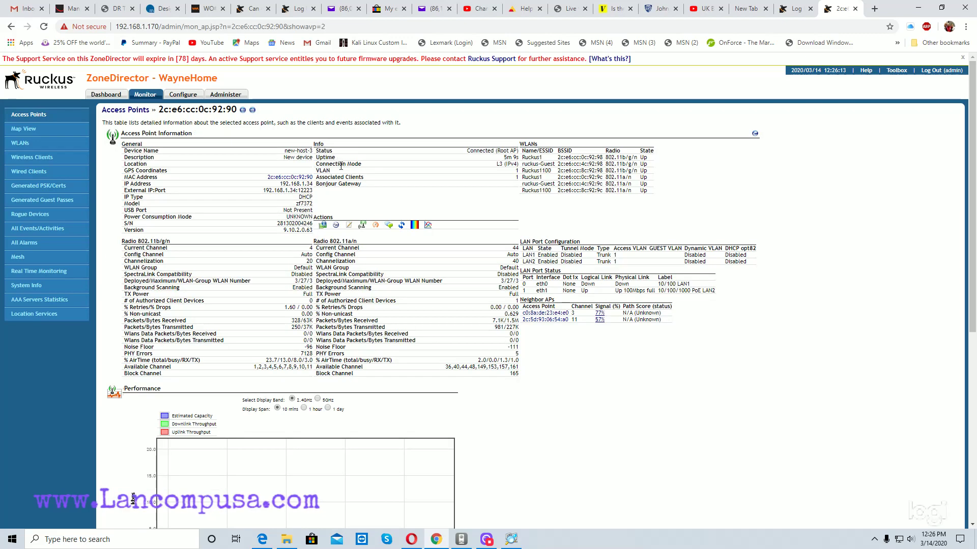
scroll(362, 246, down, 9)
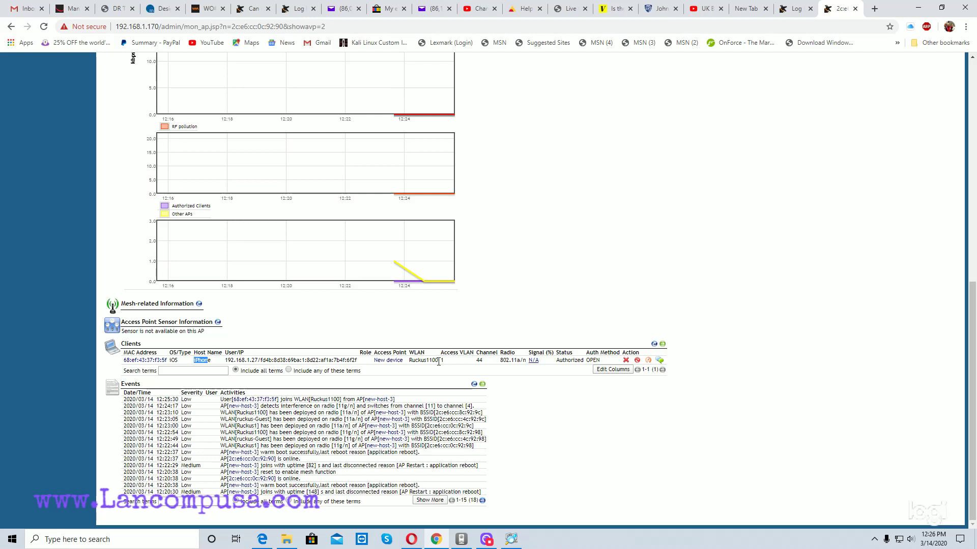
drag(439, 361, 419, 362)
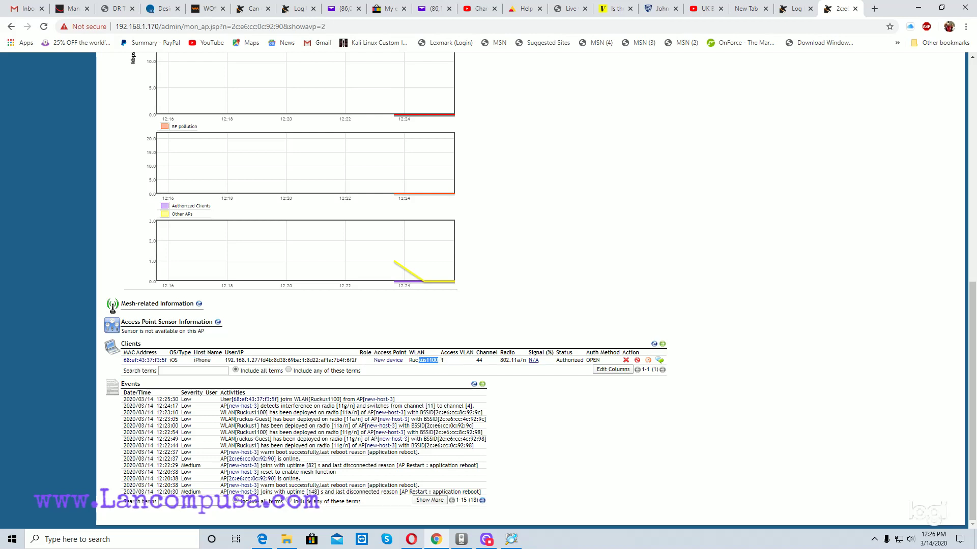
click(435, 370)
scroll(508, 304, up, 5)
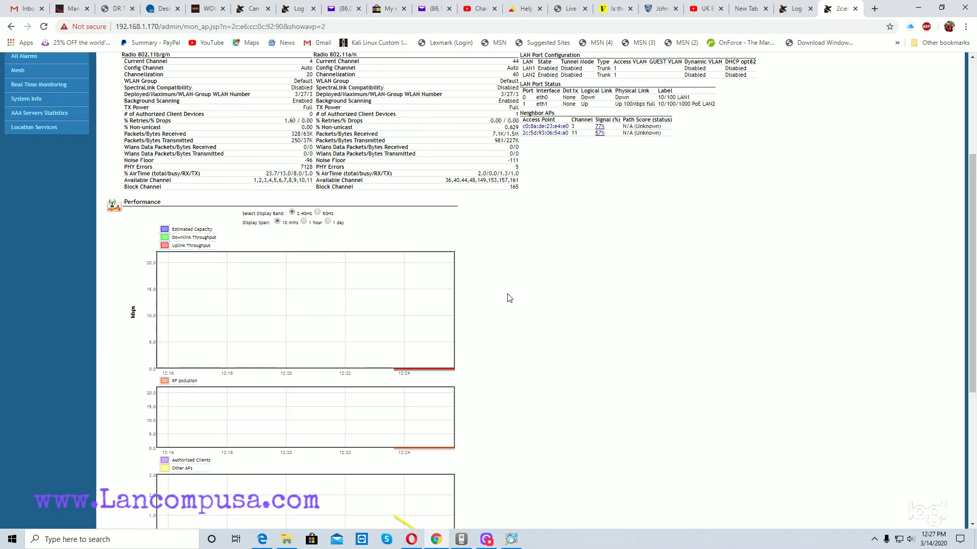
scroll(507, 300, up, 4)
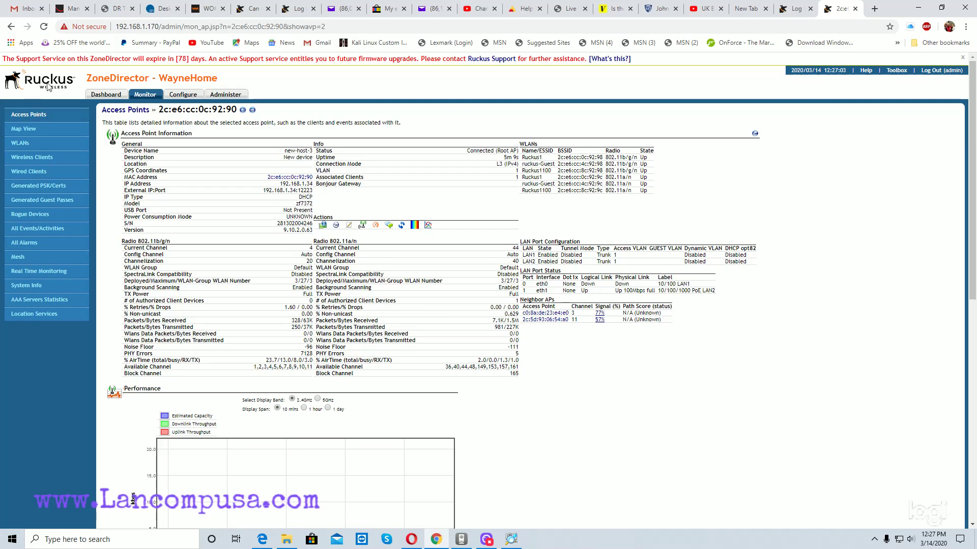
Return to the dashboard and examine the active WLANs, the client device type chart and the overview widgets.
click(105, 96)
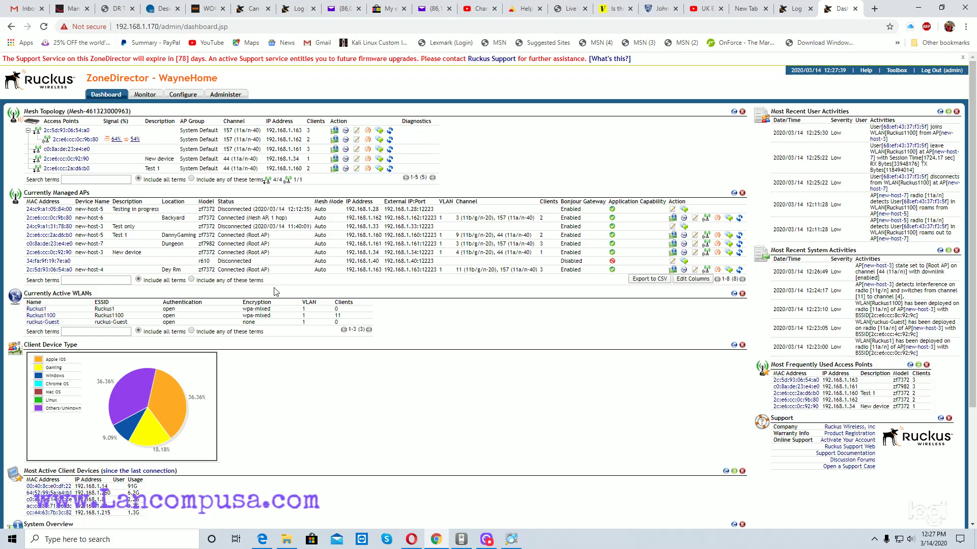
scroll(276, 291, down, 3)
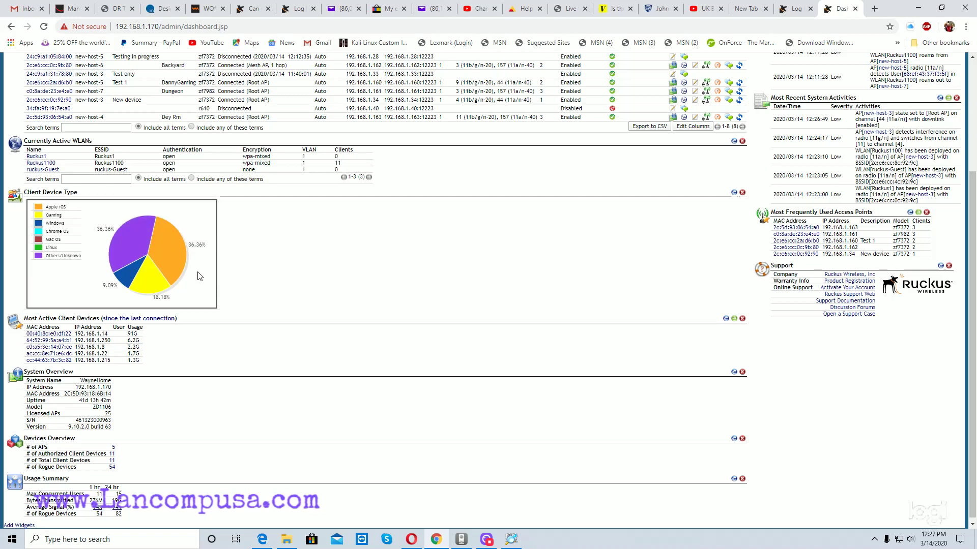
mouse_move(155, 275)
mouse_move(112, 254)
scroll(152, 270, down, 1)
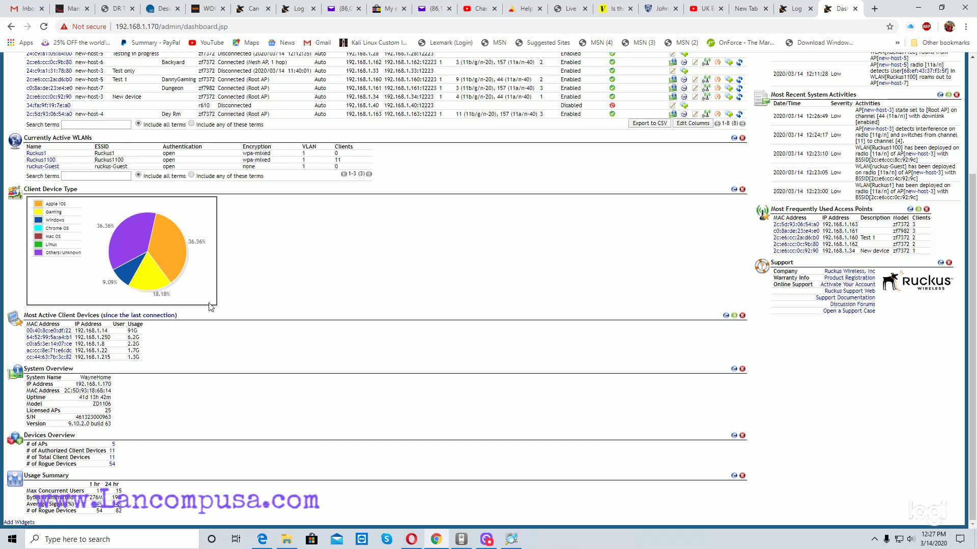
scroll(206, 393, up, 3)
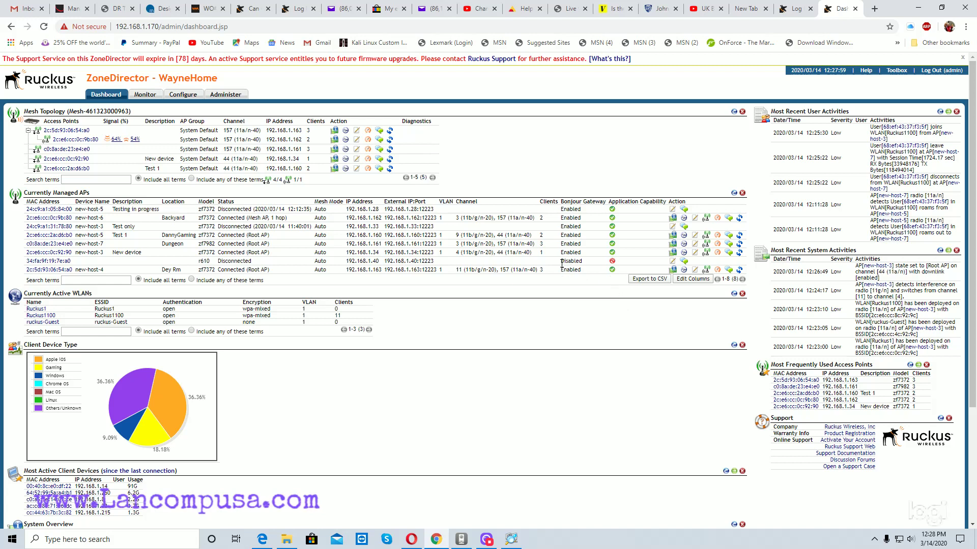
Check the application capability of the r610 access point and review the system overview and most active client devices.
click(615, 264)
mouse_move(614, 263)
scroll(303, 379, down, 3)
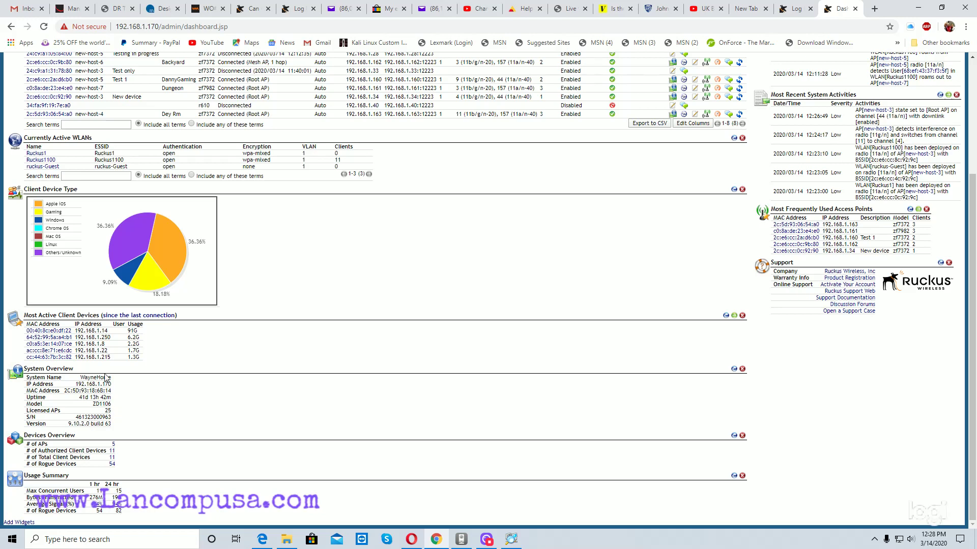
scroll(217, 344, up, 3)
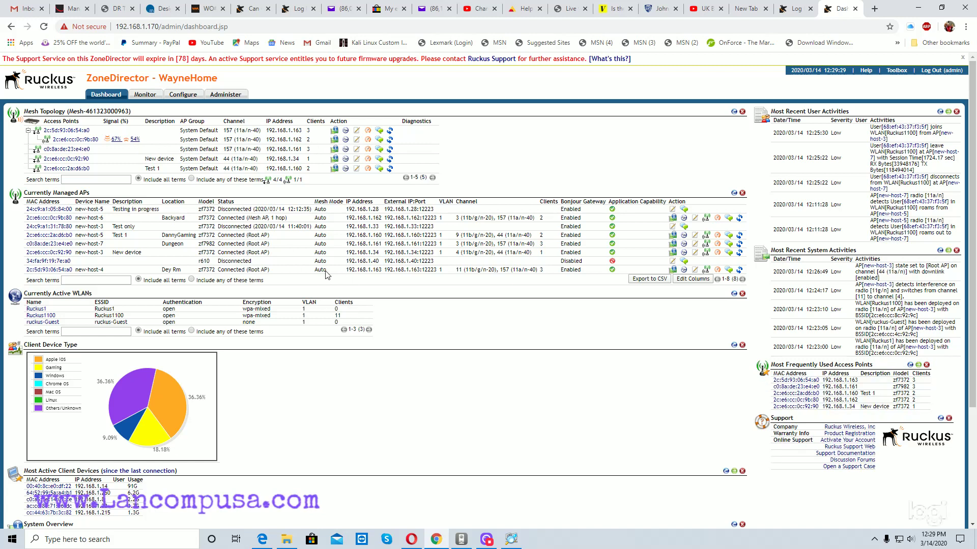
scroll(323, 270, down, 3)
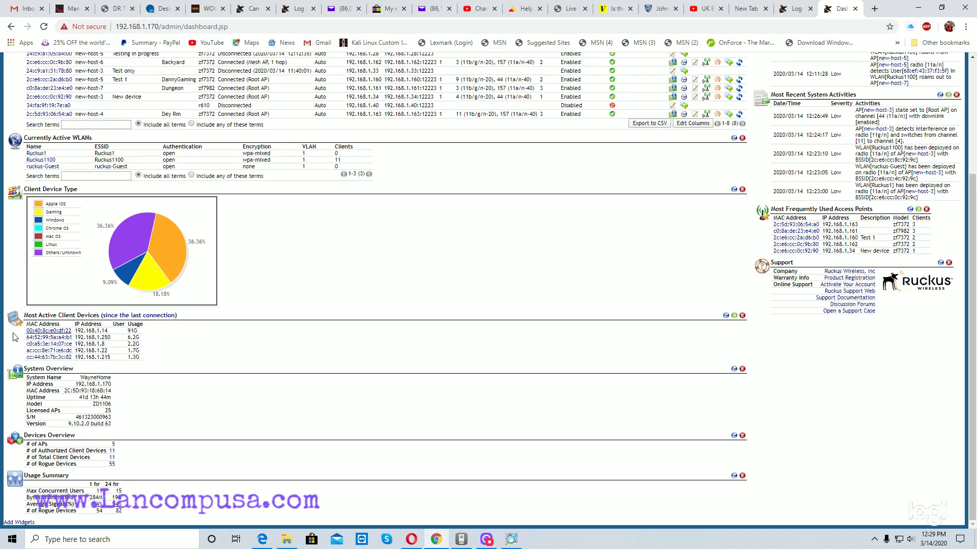